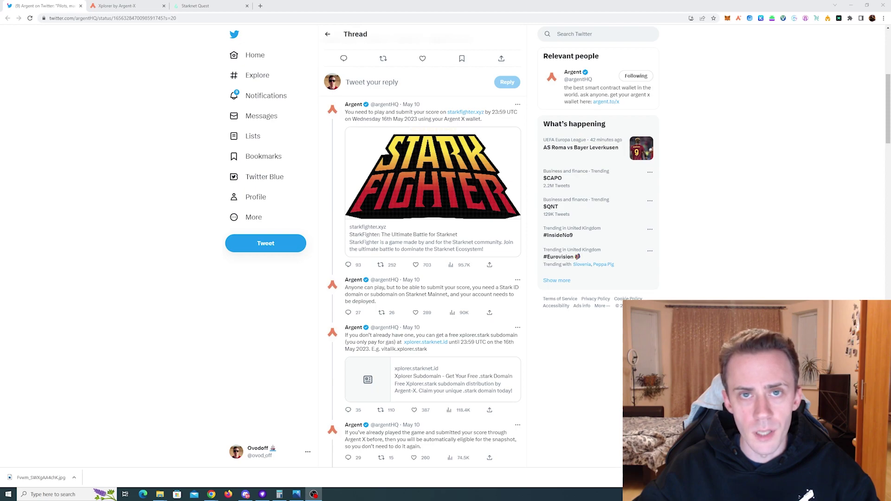
# Bring the Chrome window with Argent's StarkFighter thread to the front.
pyautogui.click(719, 73)
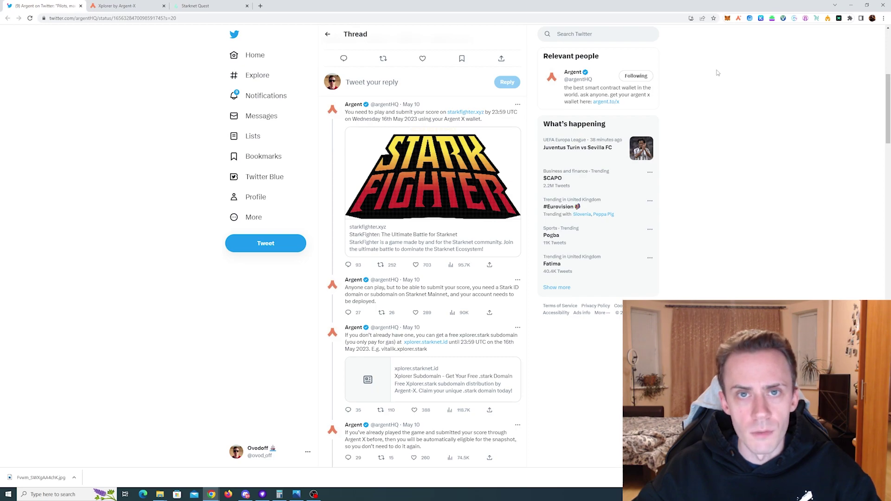
# Switch windows between Chrome's Argent thread and Discord's Braavos announcements channel.
pyautogui.hotkey('alt', 'Tab')
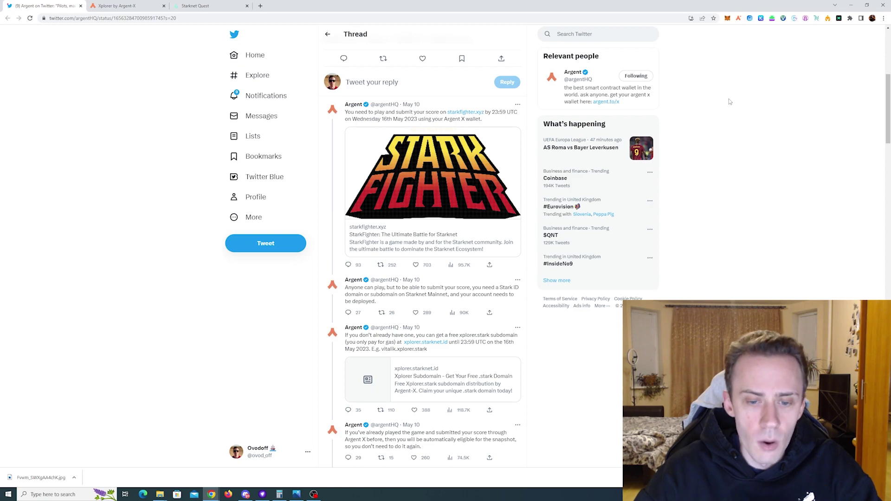
# Open the thread's xplorer.starknet.id link in a new tab and view the registration page.
pyautogui.rightClick(438, 345)
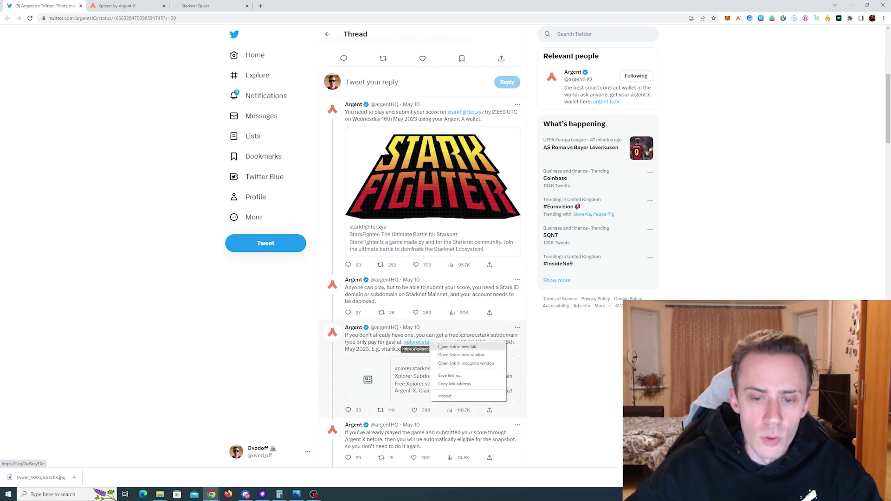
pyautogui.click(440, 347)
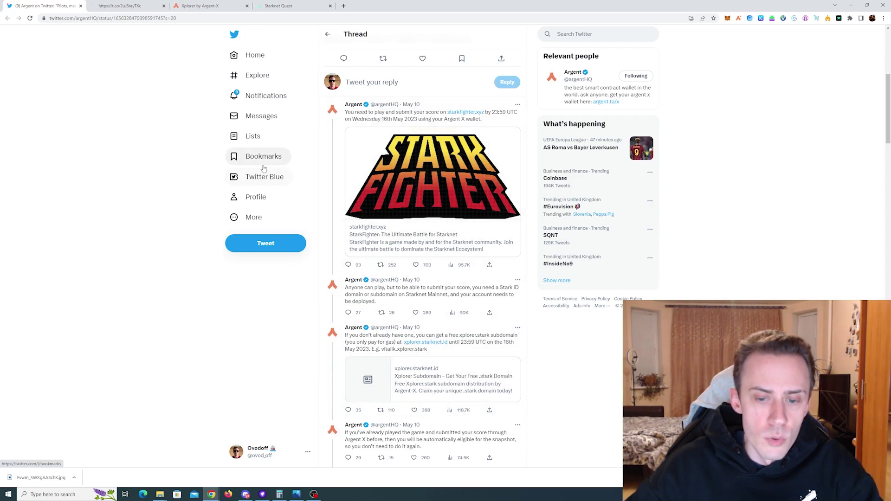
pyautogui.click(132, 4)
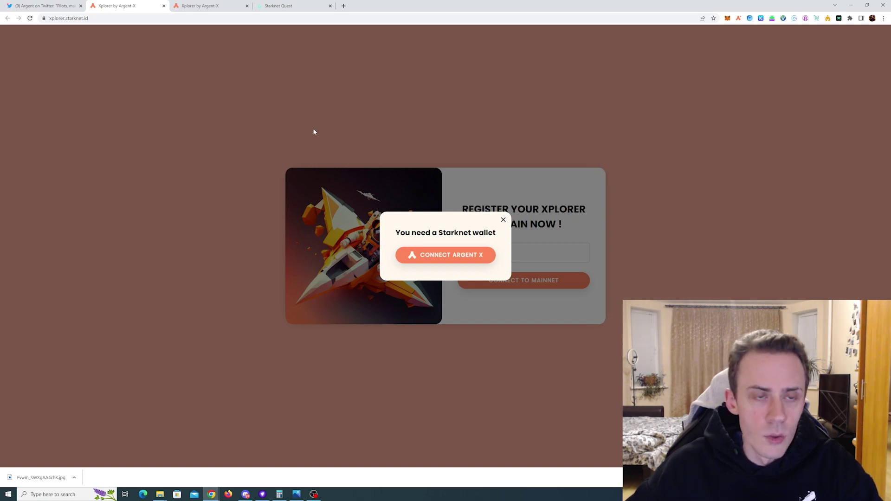
# Go back to the Argent Twitter thread tab to reach the StarkFighter leaderboard.
pyautogui.hotkey('ctrl', 'shift', 'Tab')
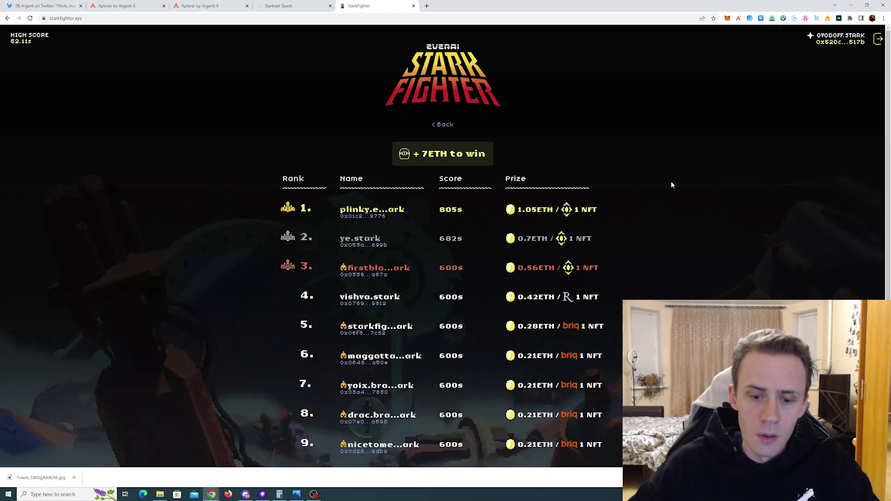
# Check the StarkFighter OG quest's NFT levels on Starknet Quest, then return to Twitter.
pyautogui.hotkey('ctrl', 'shift', 'Tab')
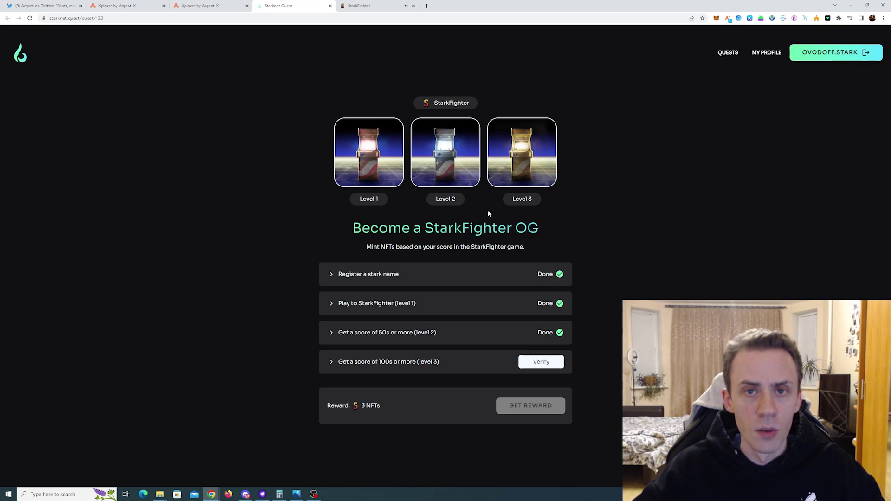
pyautogui.hotkey('ctrl', '1')
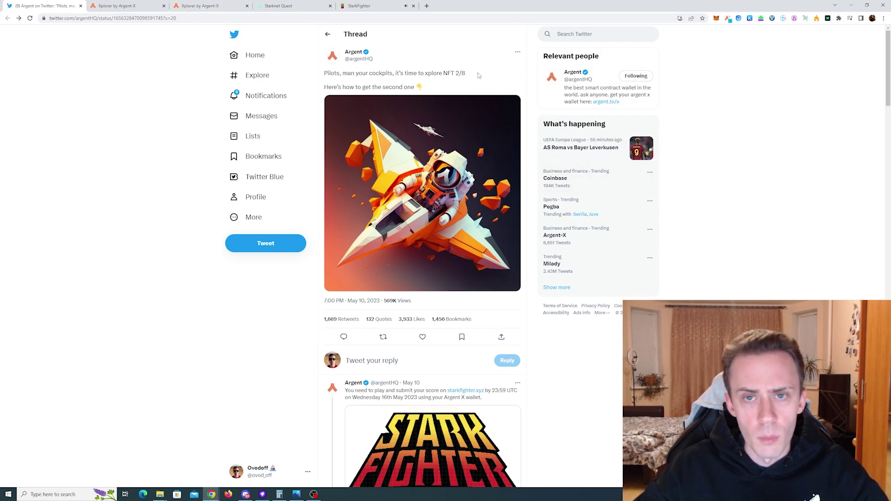
pyautogui.scroll(-1, 695, 134)
pyautogui.scroll(-2, 694, 135)
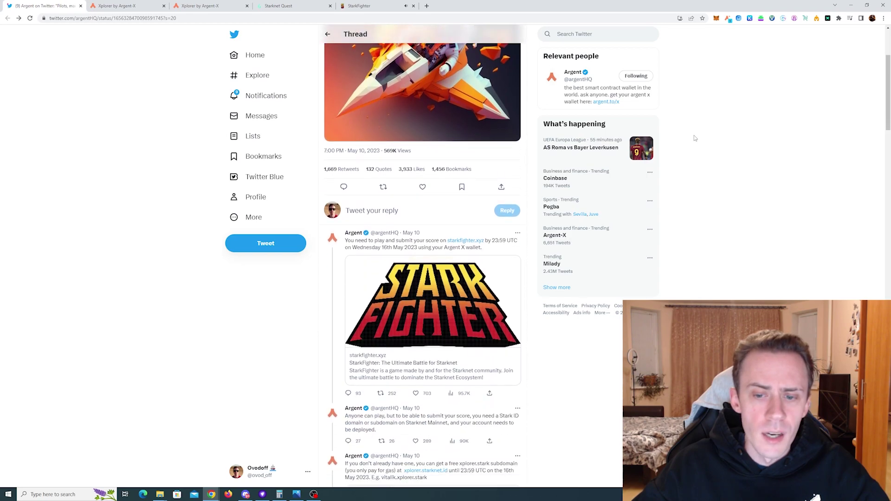
pyautogui.scroll(-2, 695, 135)
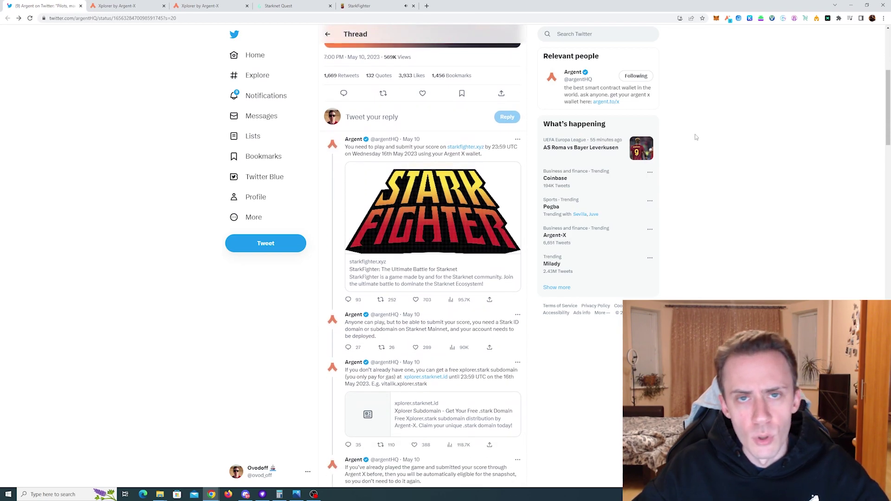
pyautogui.scroll(-1, 697, 138)
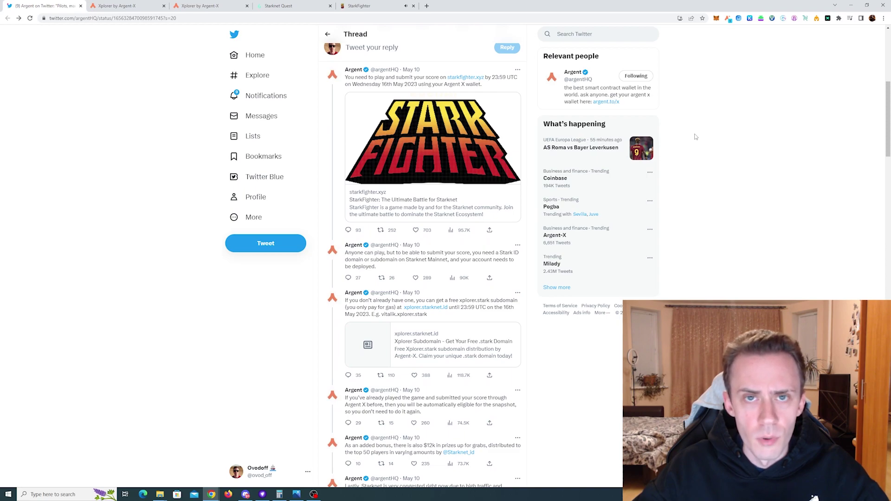
pyautogui.hotkey('alt', 'Left')
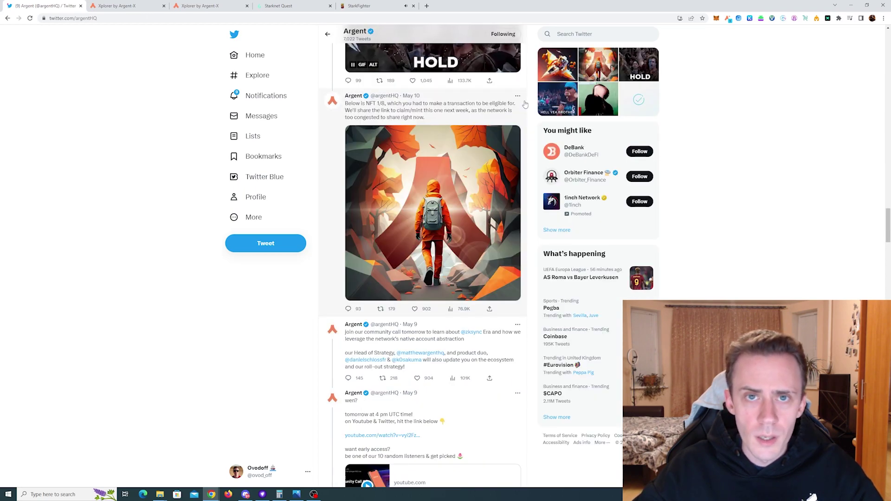